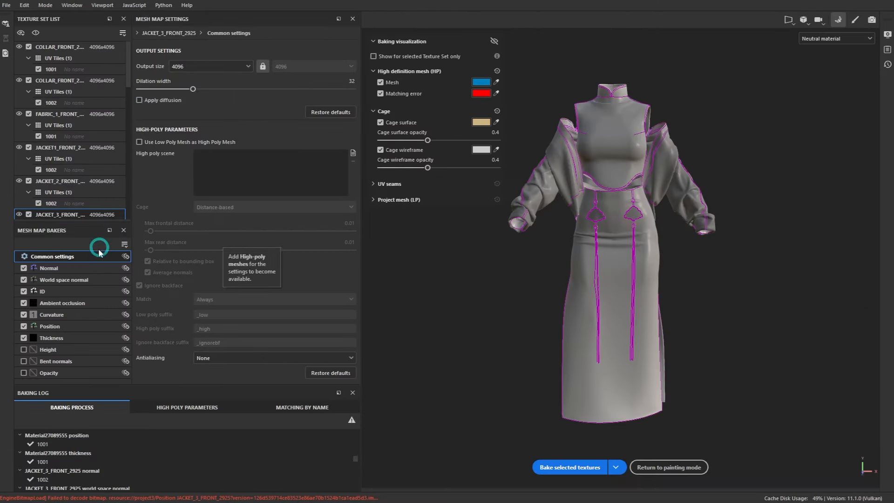
Check the available output sizes for the mesh map bake, leaving 4096 selected, and return to painting mode.
{"action": "mouse_move", "coordinate": [118, 324]}
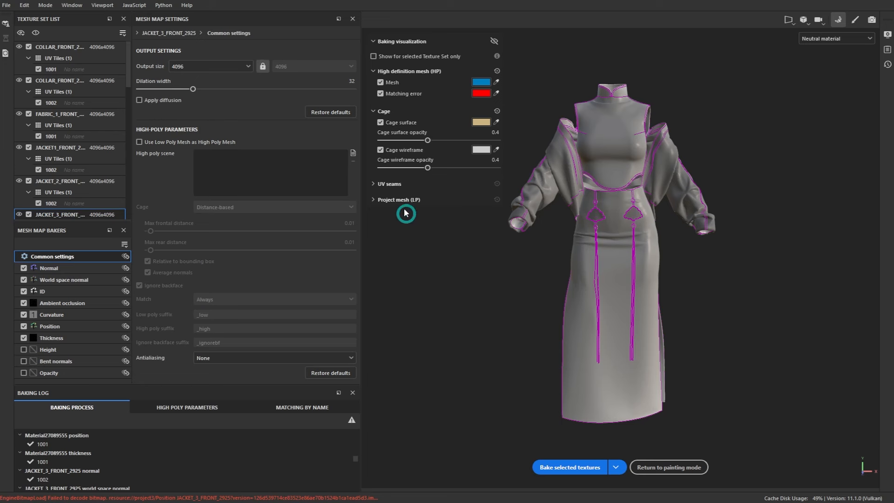
{"action": "left_click", "coordinate": [233, 65]}
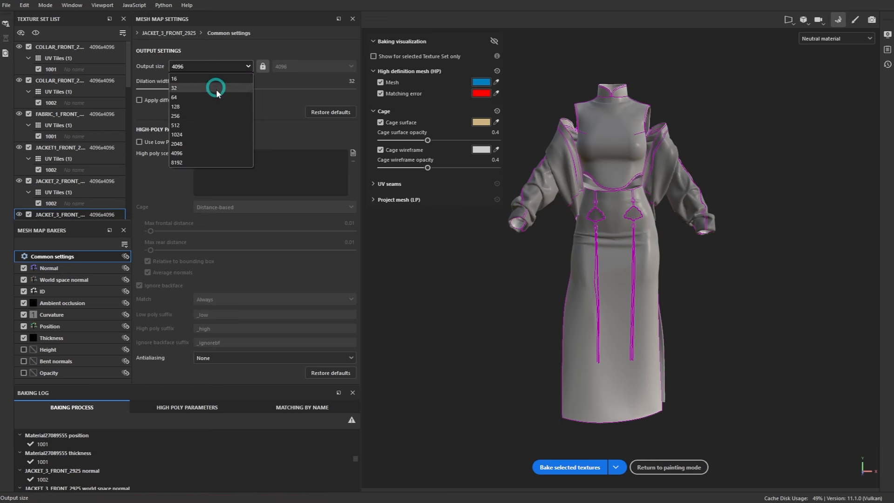
{"action": "left_click", "coordinate": [437, 292]}
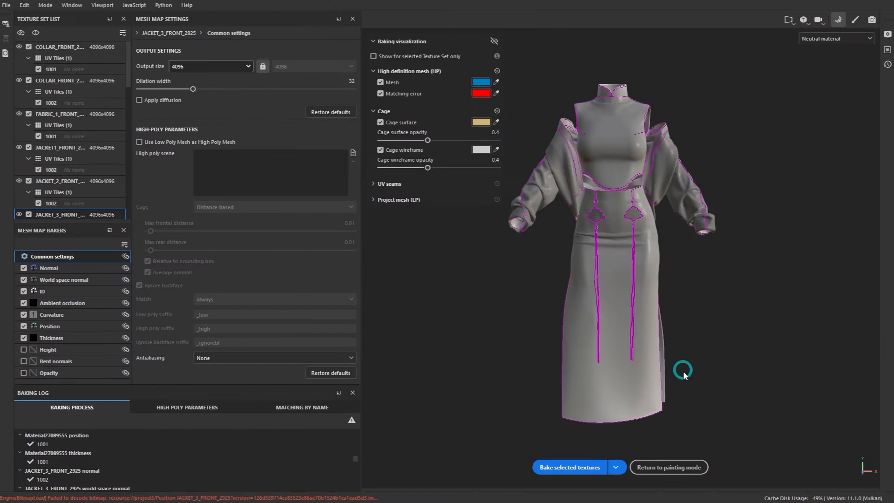
{"action": "left_click", "coordinate": [659, 468]}
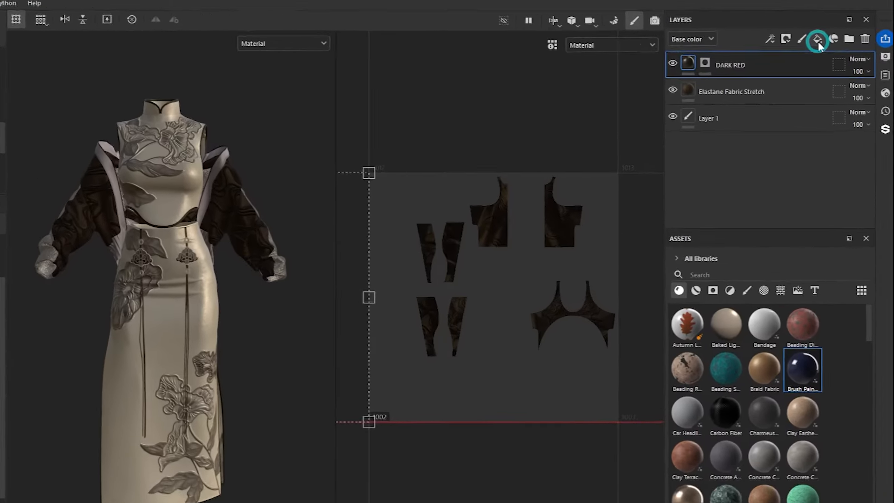
Add a color-only fill layer above DARK RED and set its base color to light blue (A3E2F5).
{"action": "left_click", "coordinate": [831, 37]}
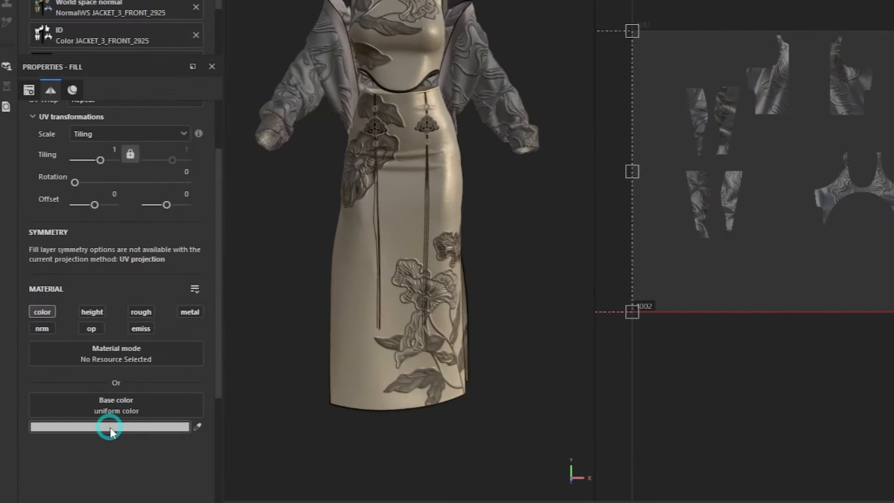
{"action": "left_click", "coordinate": [110, 426]}
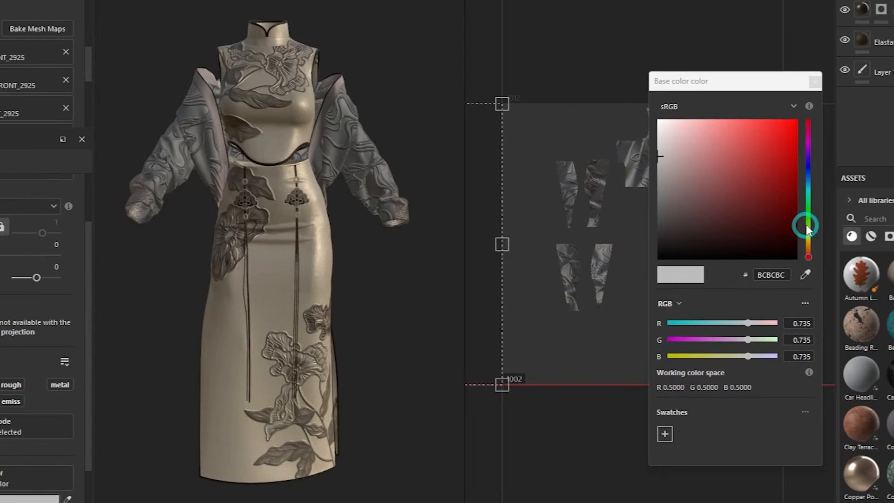
{"action": "left_click", "coordinate": [806, 185]}
{"action": "left_click_drag", "start_coordinate": [729, 167], "coordinate": [703, 123]}
{"action": "left_click", "coordinate": [815, 82]}
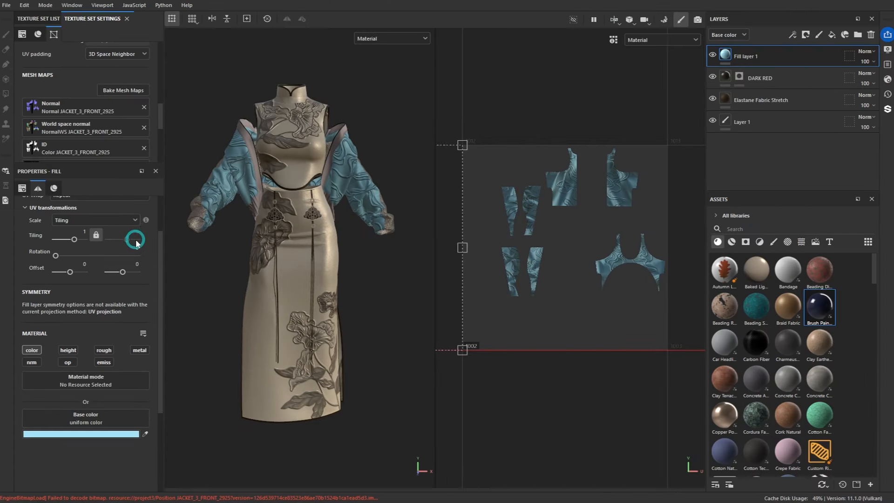
Add a black mask to the light blue fill layer and apply a Position generator to it.
{"action": "left_click", "coordinate": [819, 35]}
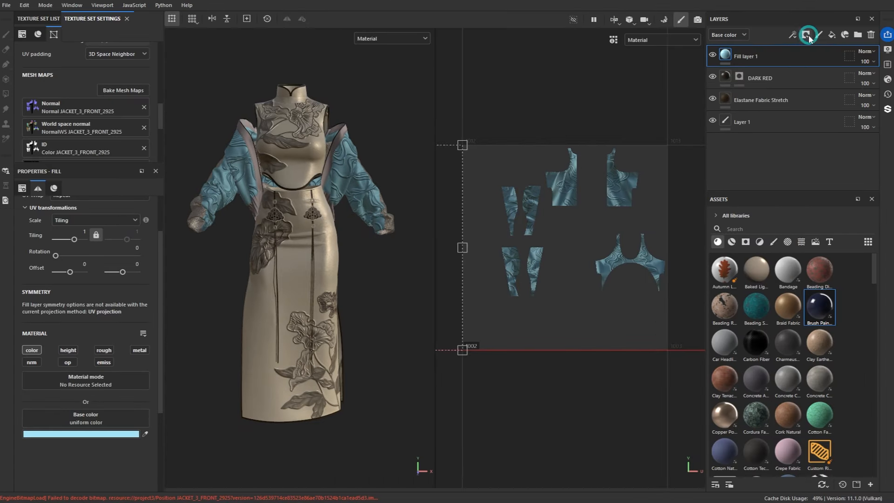
{"action": "left_click", "coordinate": [838, 59]}
{"action": "right_click", "coordinate": [740, 55]}
{"action": "left_click", "coordinate": [790, 357]}
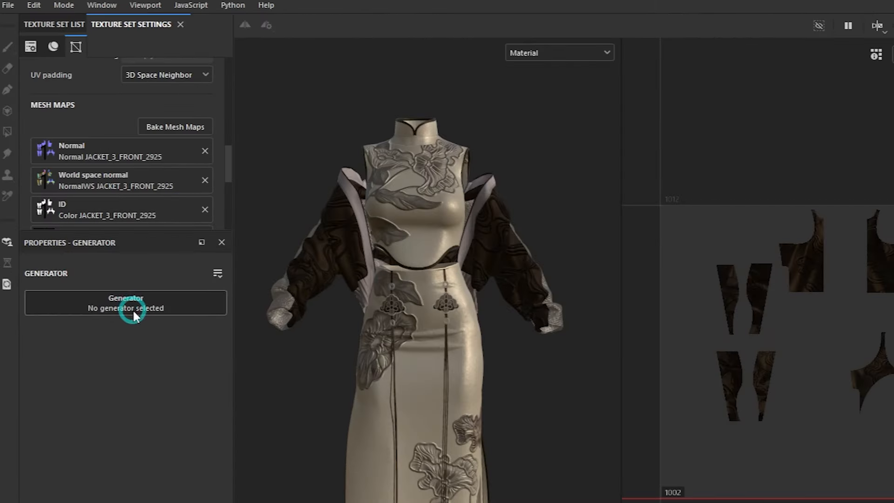
{"action": "left_click", "coordinate": [120, 310]}
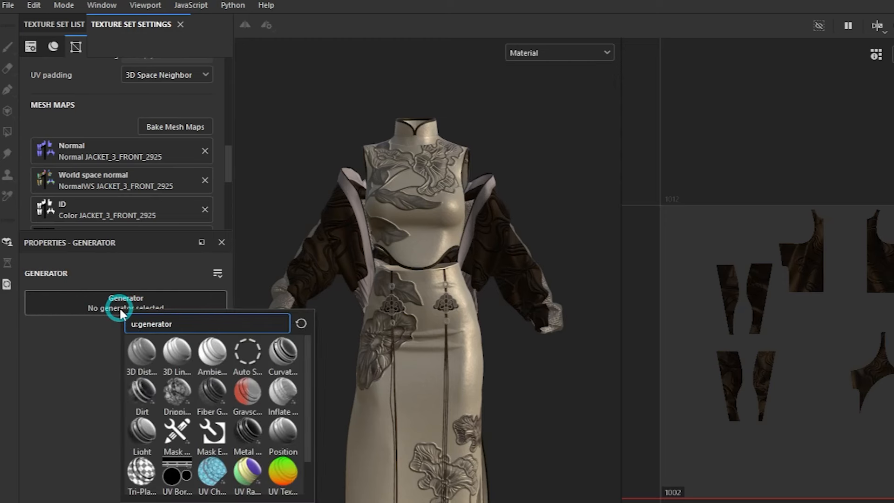
{"action": "type", "text": "posit"}
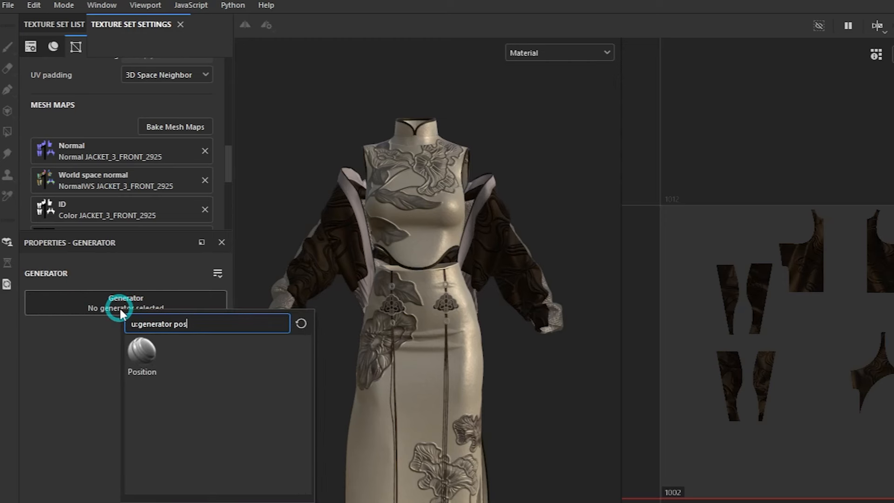
{"action": "left_click", "coordinate": [146, 358]}
Try out the Position generator's global blur and contrast, with Global Balance set to 0.14.
{"action": "left_click_drag", "start_coordinate": [131, 500], "coordinate": [52, 501]}
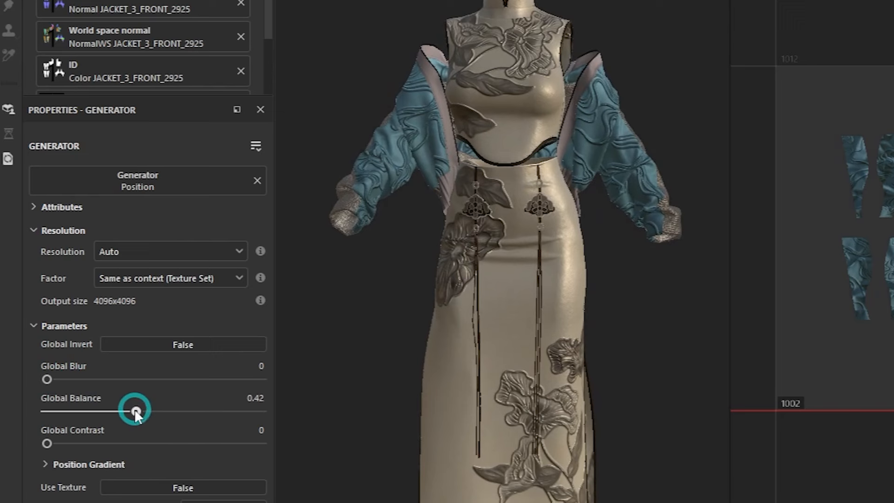
{"action": "mouse_move", "coordinate": [62, 412]}
{"action": "left_mouse_down"}
{"action": "mouse_move", "coordinate": [94, 412]}
{"action": "mouse_move", "coordinate": [76, 411]}
{"action": "left_mouse_up"}
{"action": "left_click_drag", "start_coordinate": [47, 379], "coordinate": [1, 388]}
{"action": "left_click_drag", "start_coordinate": [46, 443], "coordinate": [228, 443]}
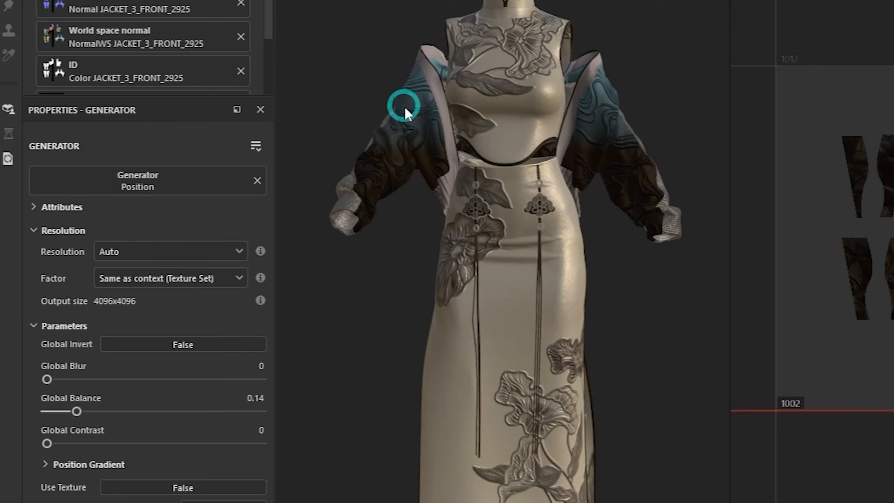
{"action": "left_click", "coordinate": [186, 356]}
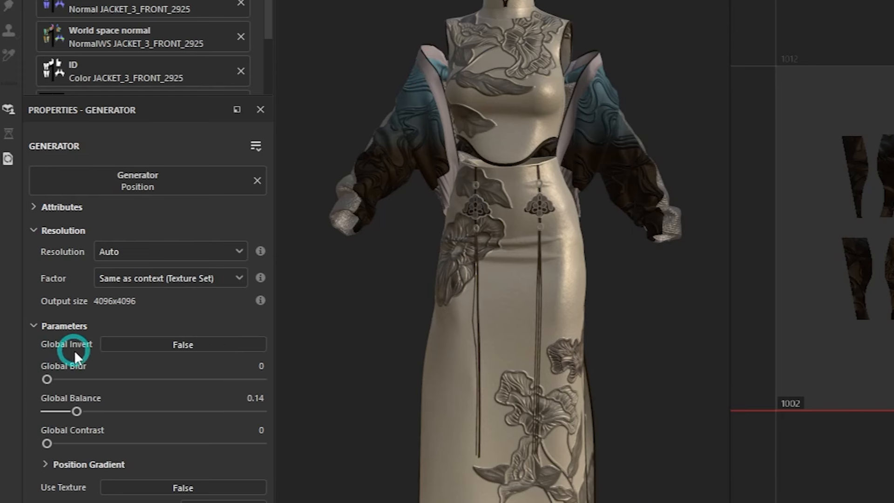
Invert the Position generator and set its Global Balance to 0.62 and Global Blur to 6.15.
{"action": "left_click", "coordinate": [177, 345]}
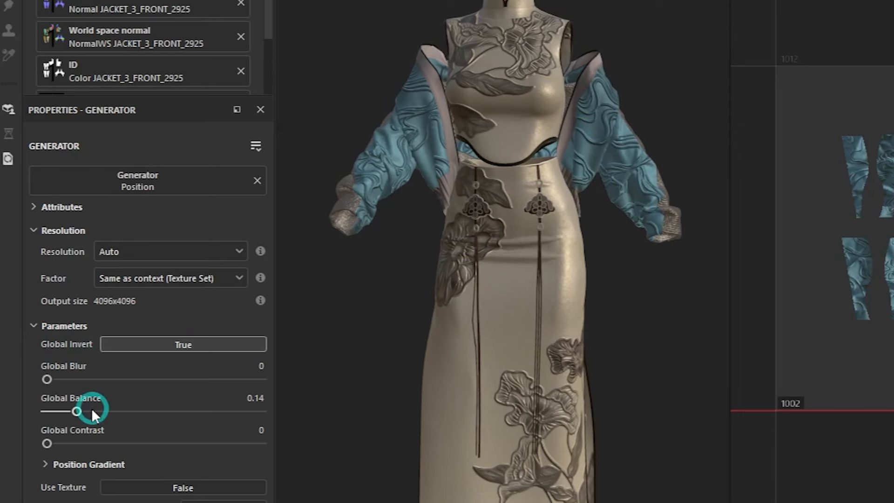
{"action": "left_click_drag", "start_coordinate": [77, 411], "coordinate": [180, 411]}
{"action": "left_click_drag", "start_coordinate": [47, 379], "coordinate": [150, 379]}
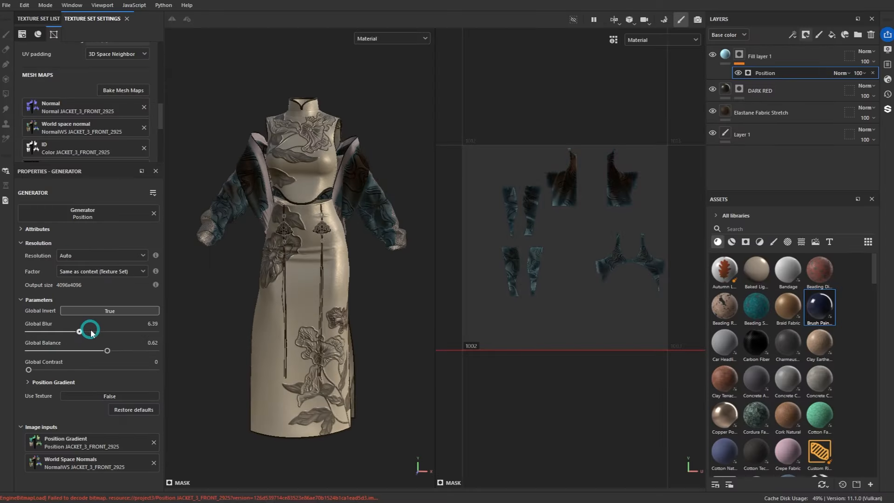
{"action": "mouse_move", "coordinate": [91, 331]}
{"action": "left_mouse_down"}
{"action": "mouse_move", "coordinate": [104, 331]}
{"action": "mouse_move", "coordinate": [56, 331]}
{"action": "mouse_move", "coordinate": [78, 331]}
{"action": "left_mouse_up"}
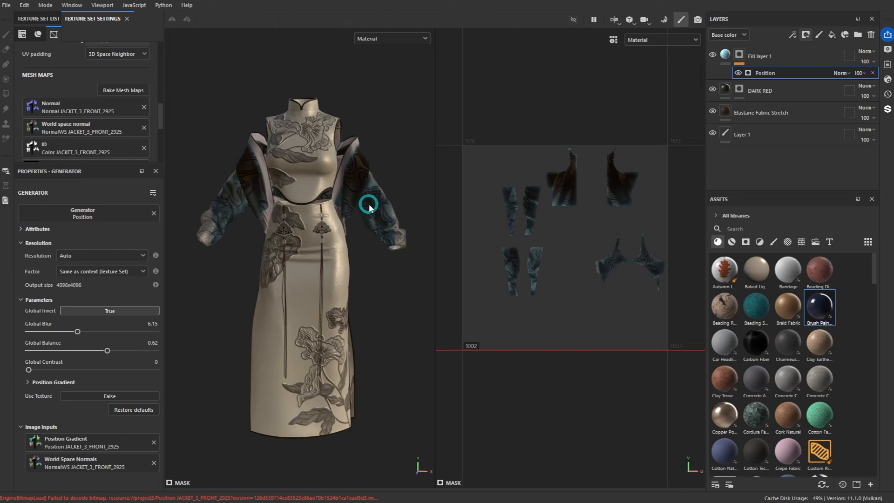
Change the fill layer's base color to a more saturated blue (43D0FA).
{"action": "left_click", "coordinate": [726, 55]}
{"action": "left_click", "coordinate": [84, 434]}
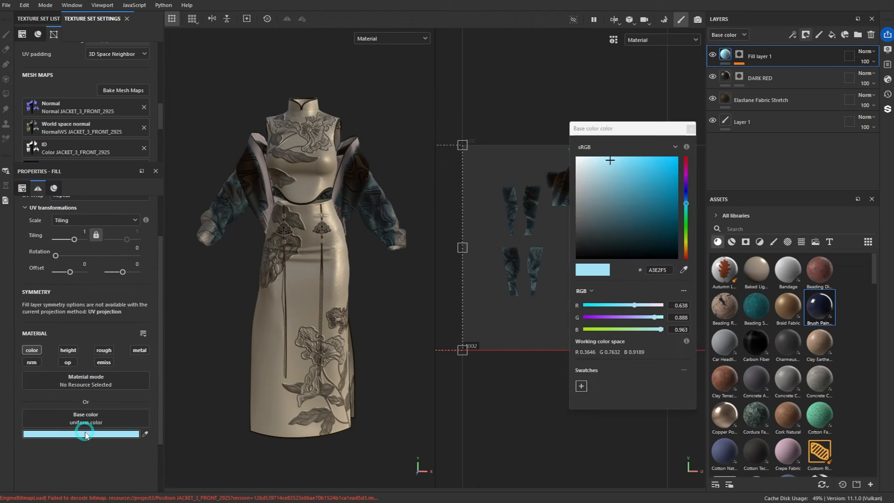
{"action": "mouse_move", "coordinate": [642, 168]}
{"action": "left_mouse_down"}
{"action": "mouse_move", "coordinate": [631, 157]}
{"action": "mouse_move", "coordinate": [650, 159]}
{"action": "left_mouse_up"}
{"action": "left_click", "coordinate": [690, 130]}
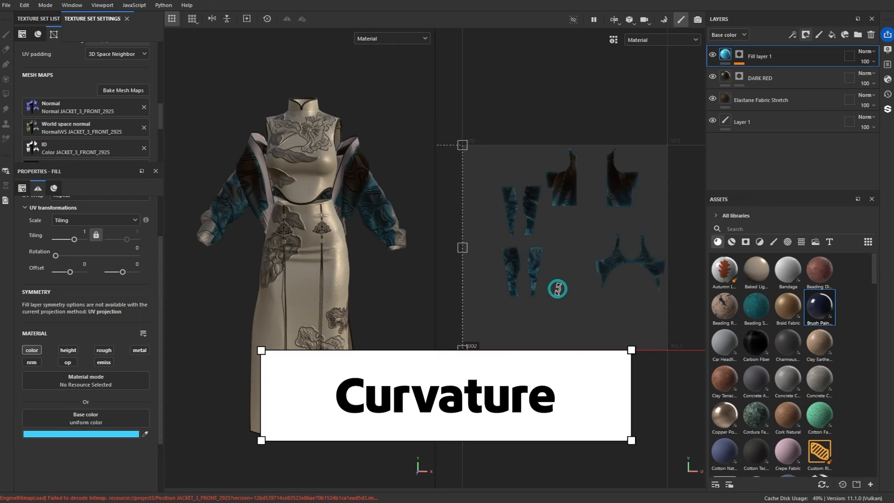
Rename the blue fill layer as POSITION GENERATOR.
{"action": "double_click", "coordinate": [762, 58]}
{"action": "type", "text": "POSITION GENERATOR"}
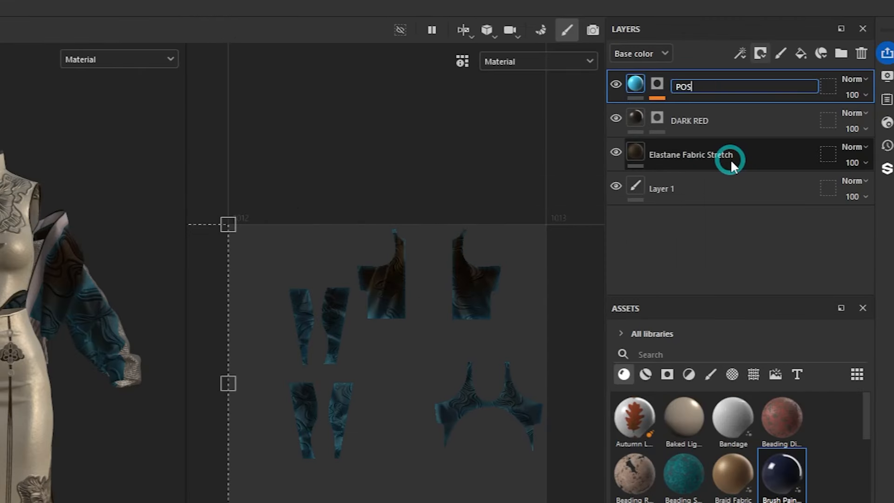
{"action": "key", "text": "Return"}
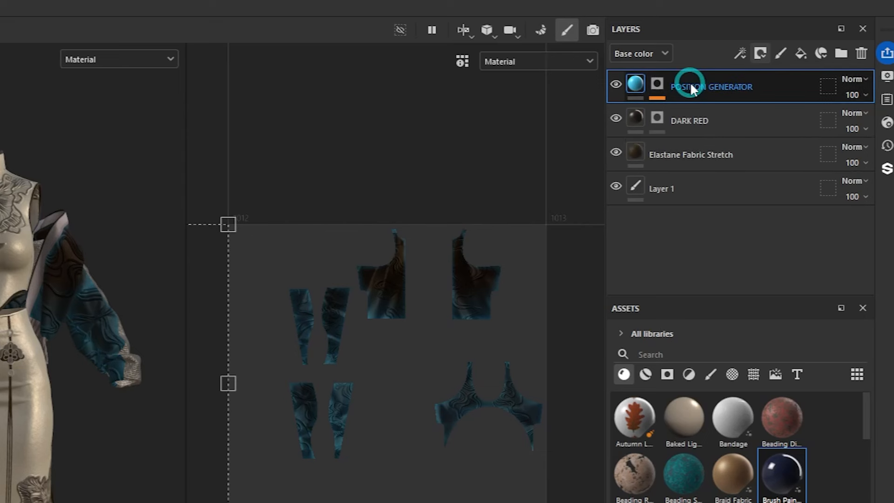
Duplicate the POSITION GENERATOR layer and rename the copy as CURVATURE.
{"action": "key", "text": "ctrl+d"}
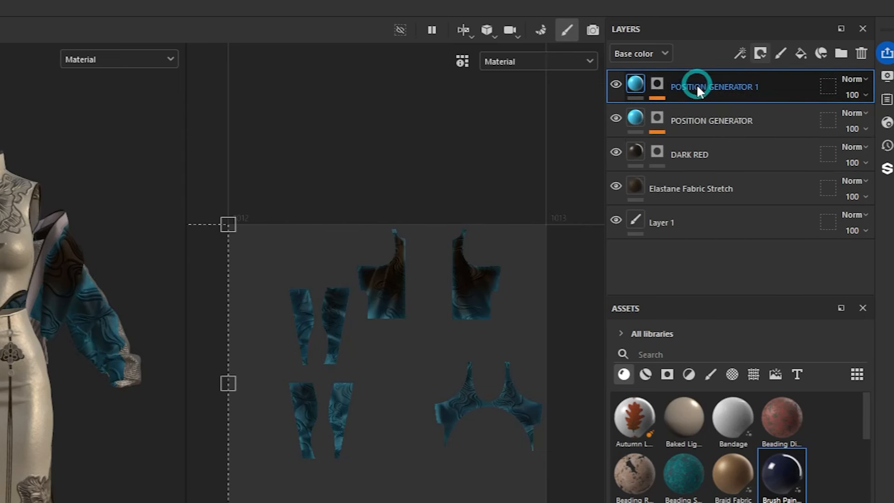
{"action": "double_click", "coordinate": [700, 86]}
{"action": "type", "text": "CURVATURE"}
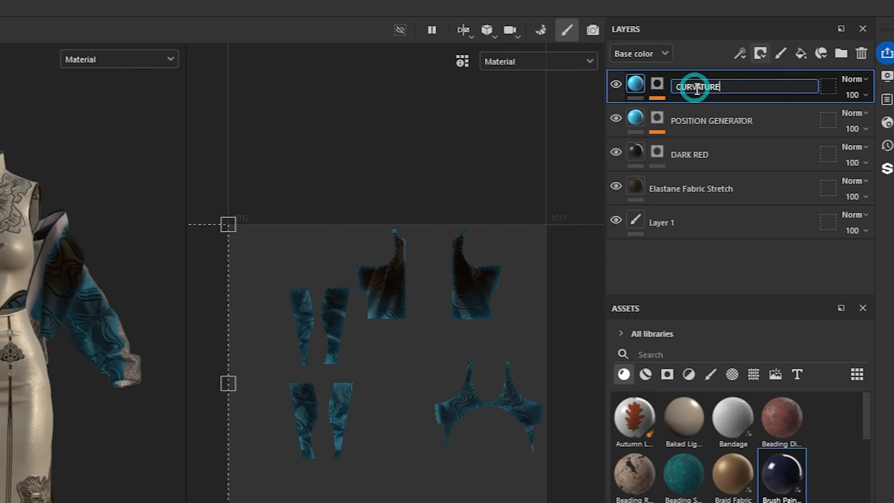
{"action": "key", "text": "Return"}
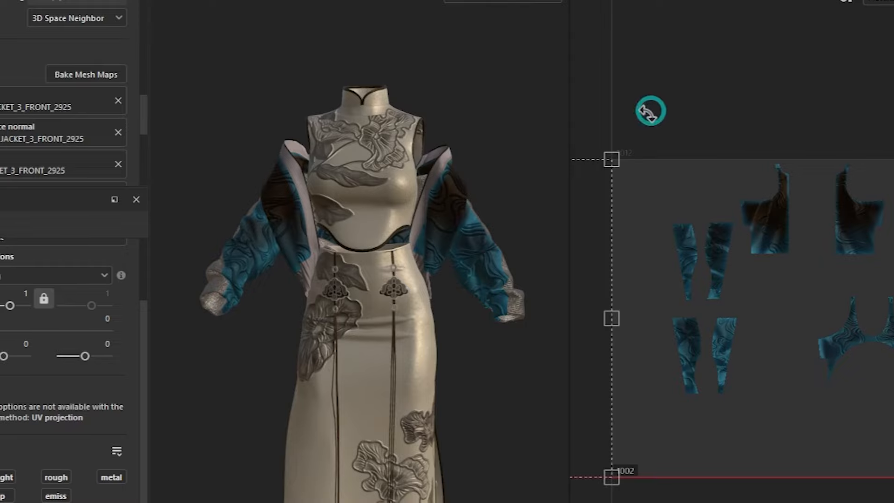
Replace the Position generator in the CURVATURE layer's mask with the Curvature generator.
{"action": "scroll", "coordinate": [457, 226], "scroll_direction": "up", "scroll_amount": 3}
{"action": "left_click_drag", "start_coordinate": [458, 226], "coordinate": [505, 256], "text": "alt"}
{"action": "scroll", "coordinate": [467, 223], "scroll_direction": "up", "scroll_amount": 4}
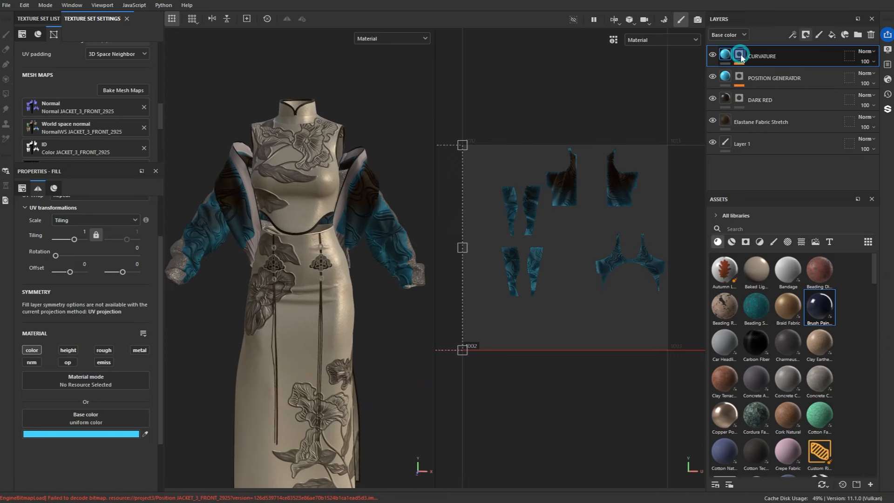
{"action": "left_click", "coordinate": [740, 56]}
{"action": "left_click", "coordinate": [763, 74]}
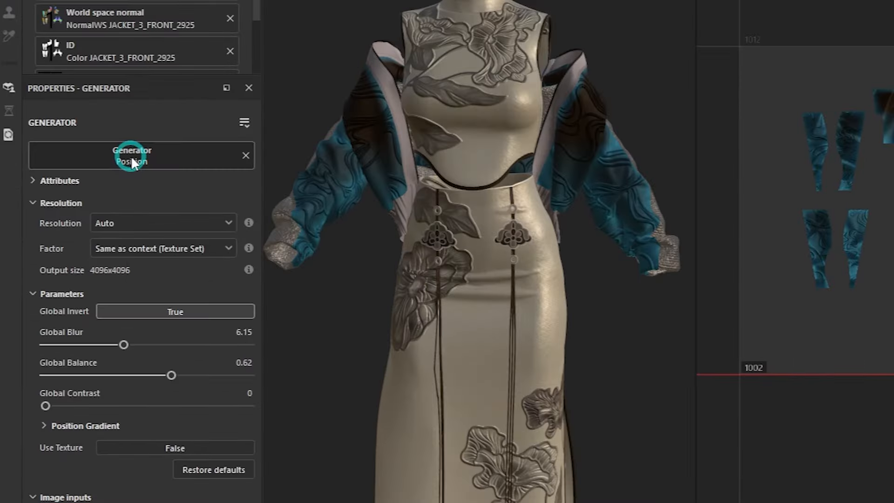
{"action": "left_click", "coordinate": [83, 213]}
{"action": "key", "text": "BackSpace"}
{"action": "key", "text": "BackSpace"}
{"action": "key", "text": "BackSpace"}
{"action": "key", "text": "BackSpace"}
{"action": "key", "text": "BackSpace"}
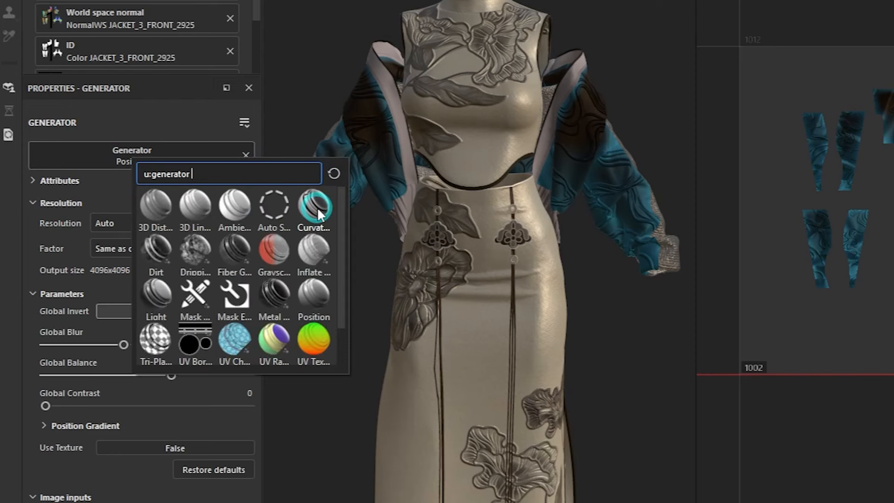
{"action": "left_click", "coordinate": [317, 209]}
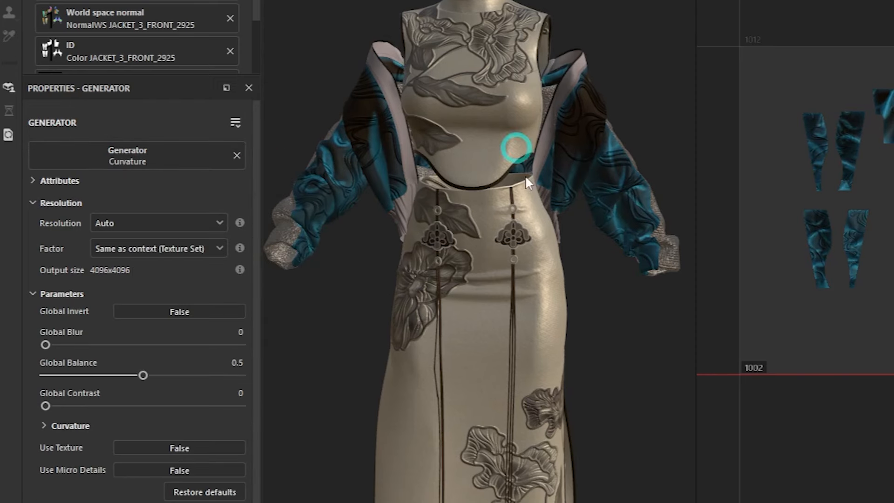
Change the CURVATURE layer's base color to a deep blue and inspect the jacket from the side and front.
{"action": "left_click", "coordinate": [725, 55]}
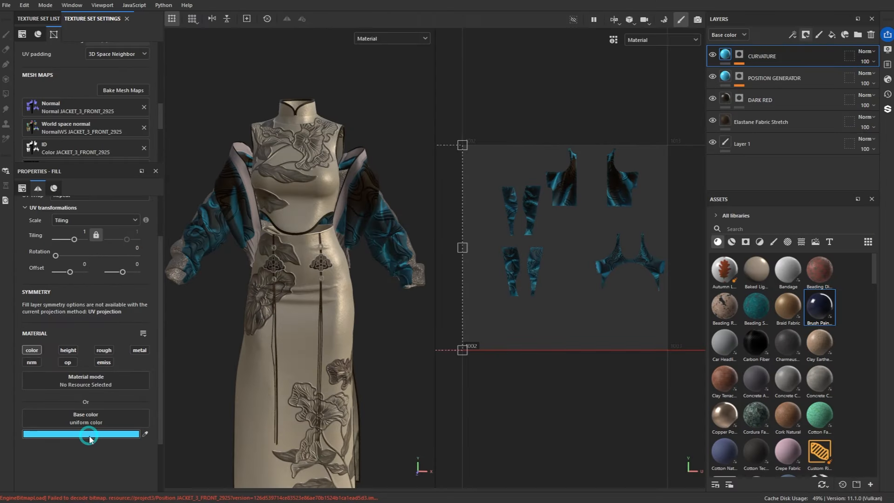
{"action": "left_click", "coordinate": [89, 437]}
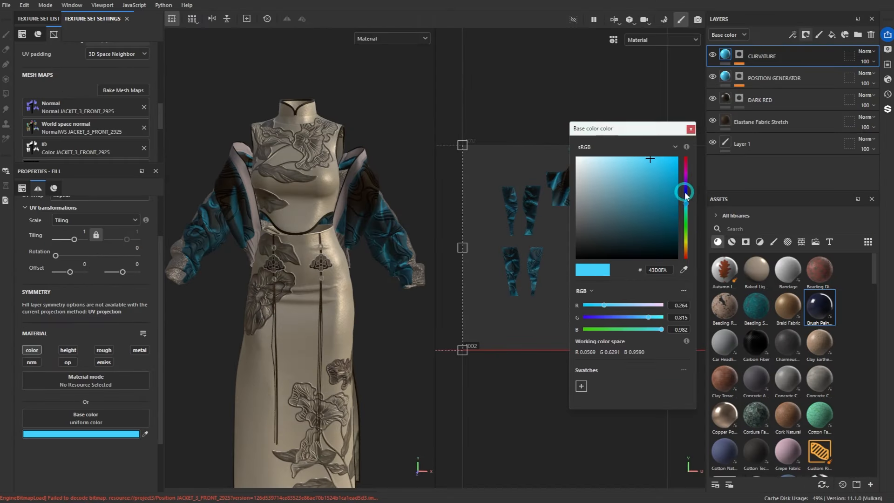
{"action": "left_click", "coordinate": [685, 193]}
{"action": "left_click", "coordinate": [663, 219]}
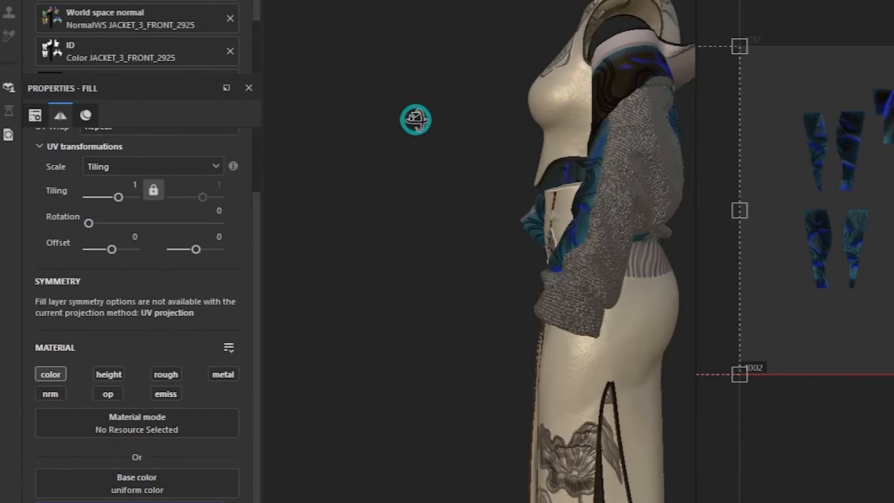
{"action": "left_click_drag", "start_coordinate": [260, 189], "coordinate": [359, 189], "text": "alt"}
{"action": "left_click_drag", "start_coordinate": [564, 130], "coordinate": [418, 264], "text": "alt"}
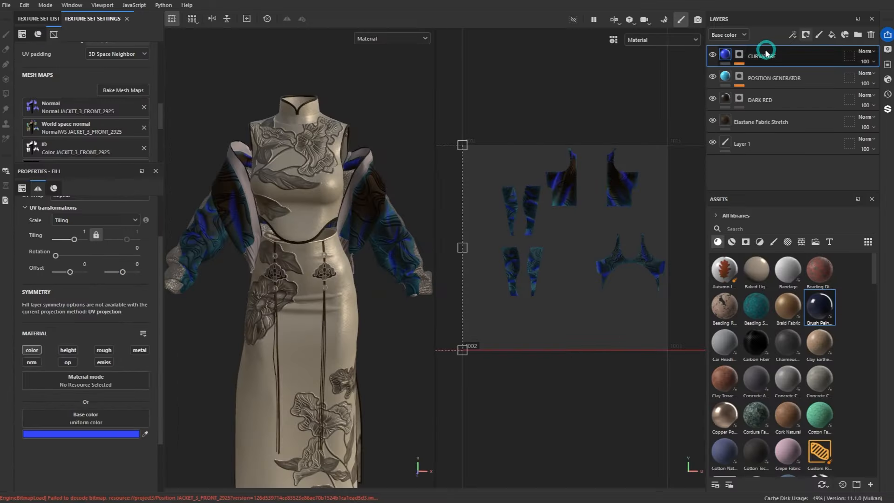
Set the Curvature generator's Global Blur to 5.95 in the CURVATURE layer's mask.
{"action": "left_click", "coordinate": [741, 54]}
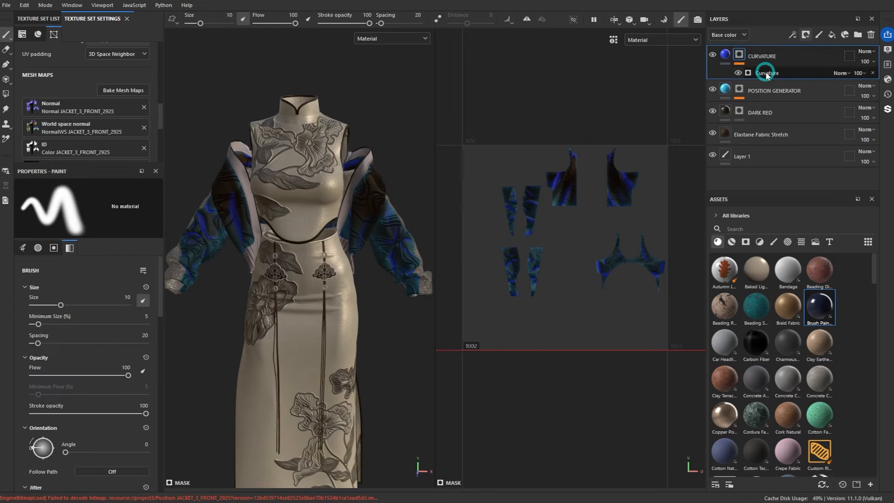
{"action": "left_click", "coordinate": [766, 73]}
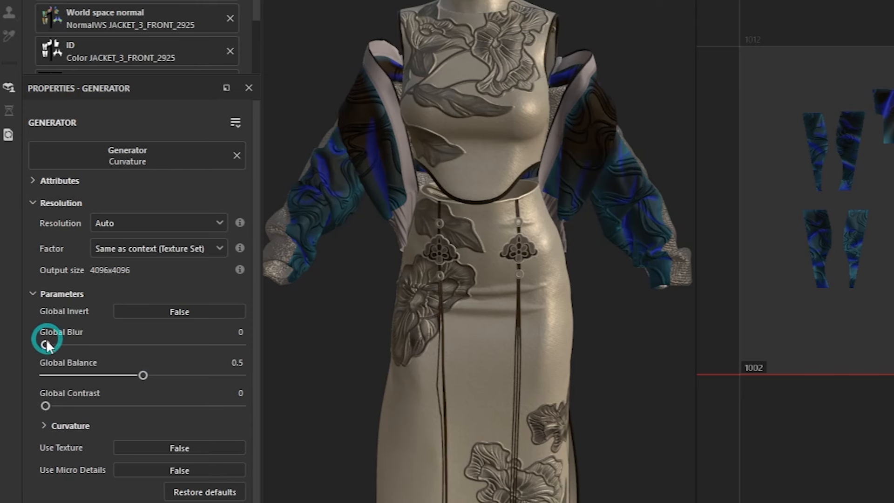
{"action": "left_click_drag", "start_coordinate": [28, 331], "coordinate": [45, 328]}
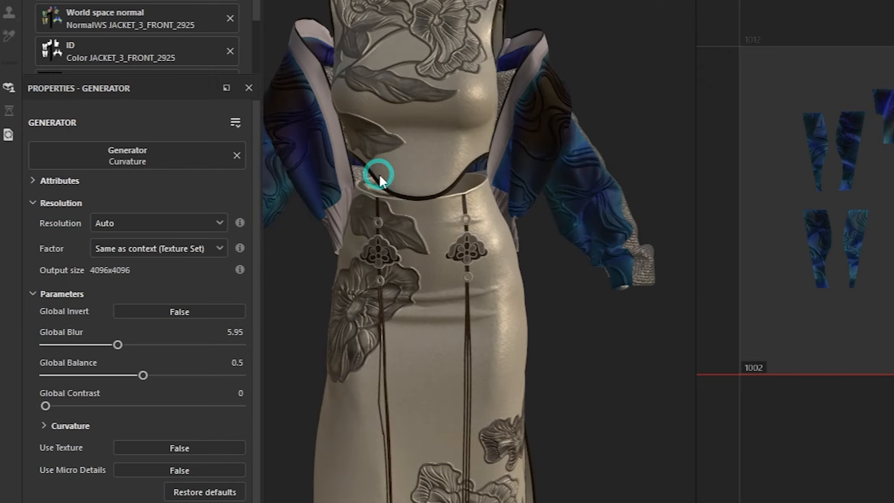
Rename the CURVATURE layer as CURVATURE GENERATOR.
{"action": "middle_click_drag", "start_coordinate": [331, 119], "coordinate": [407, 159], "text": "alt"}
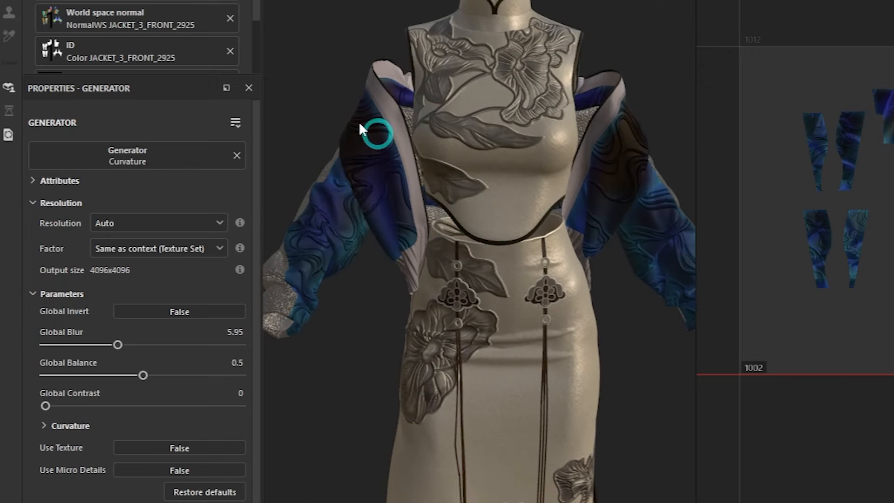
{"action": "scroll", "coordinate": [499, 188], "scroll_direction": "down", "scroll_amount": 1}
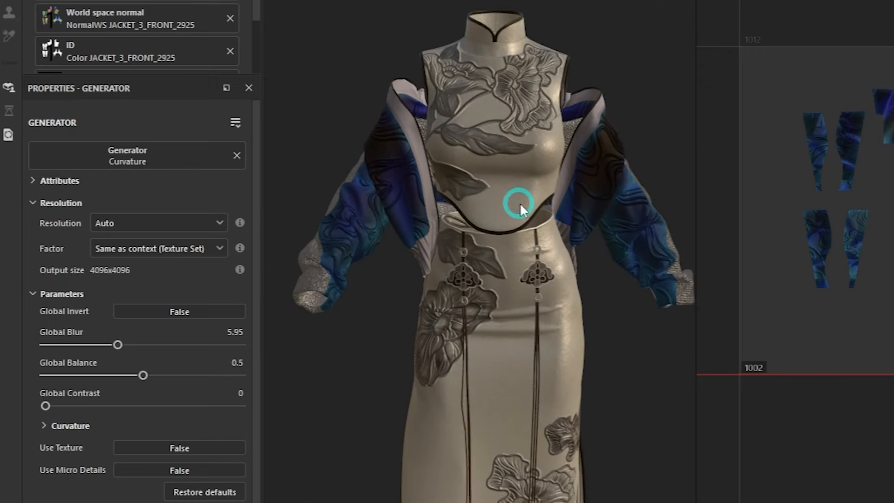
{"action": "middle_click_drag", "start_coordinate": [521, 210], "coordinate": [514, 189], "text": "alt"}
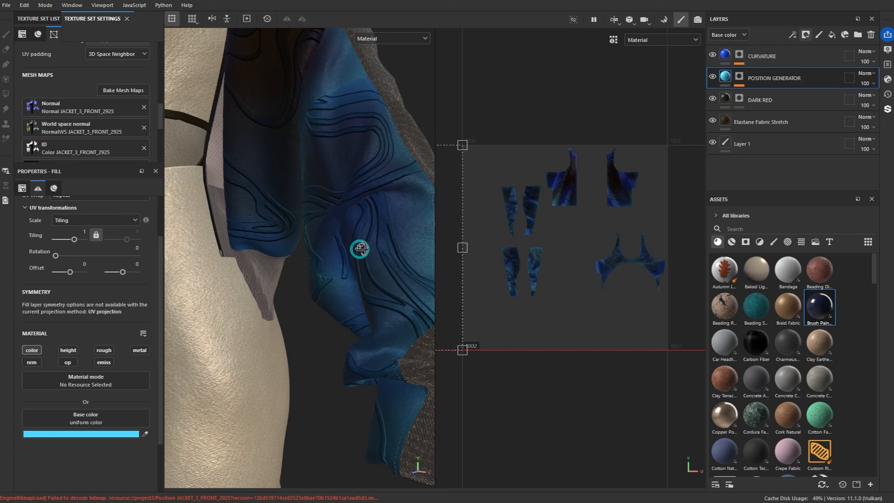
{"action": "middle_click_drag", "start_coordinate": [359, 247], "coordinate": [365, 174], "text": "alt"}
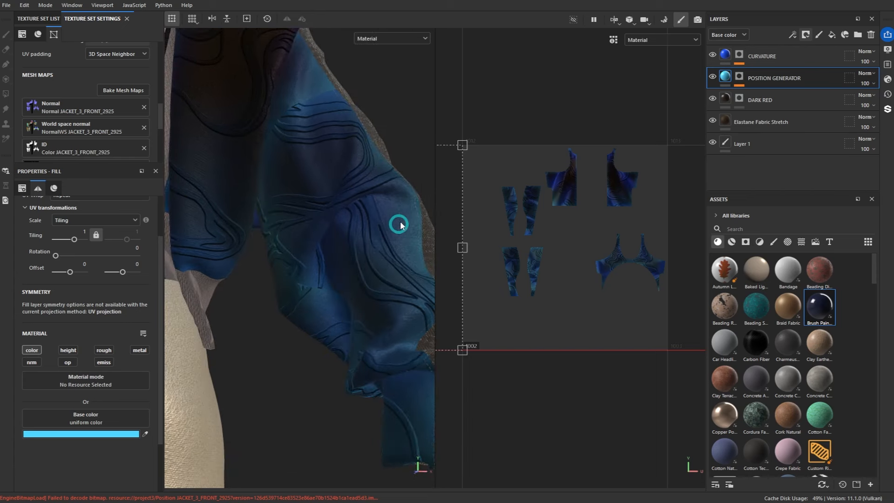
{"action": "scroll", "coordinate": [385, 257], "scroll_direction": "down", "scroll_amount": 2}
{"action": "scroll", "coordinate": [385, 258], "scroll_direction": "down", "scroll_amount": 3}
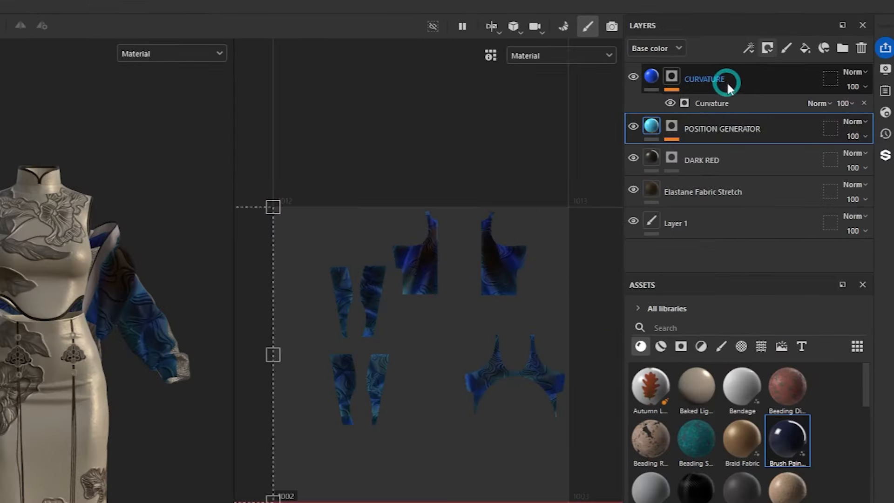
{"action": "double_click", "coordinate": [775, 56]}
{"action": "left_click", "coordinate": [811, 52]}
{"action": "type", "text": "GENERATOR"}
{"action": "key", "text": "Return"}
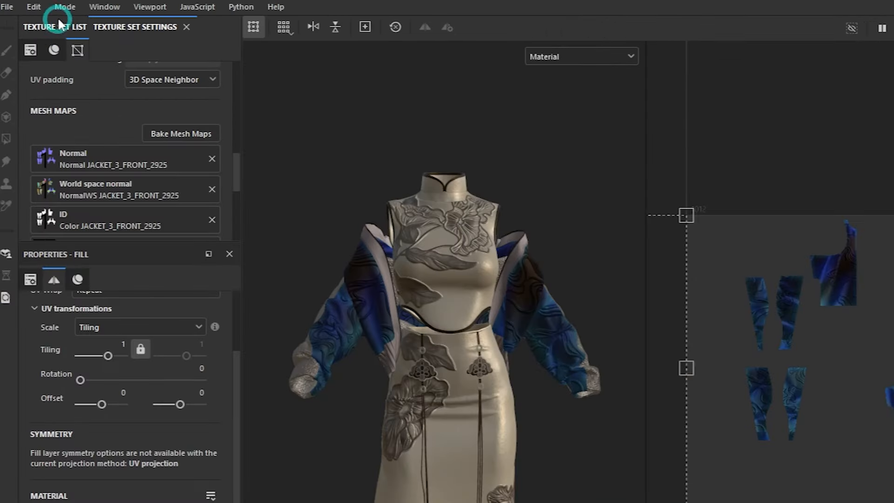
Paste the copied POSITION GENERATOR layer above FLOWERS 1 in the TOP_FRONT_2905 texture set.
{"action": "left_click", "coordinate": [45, 31]}
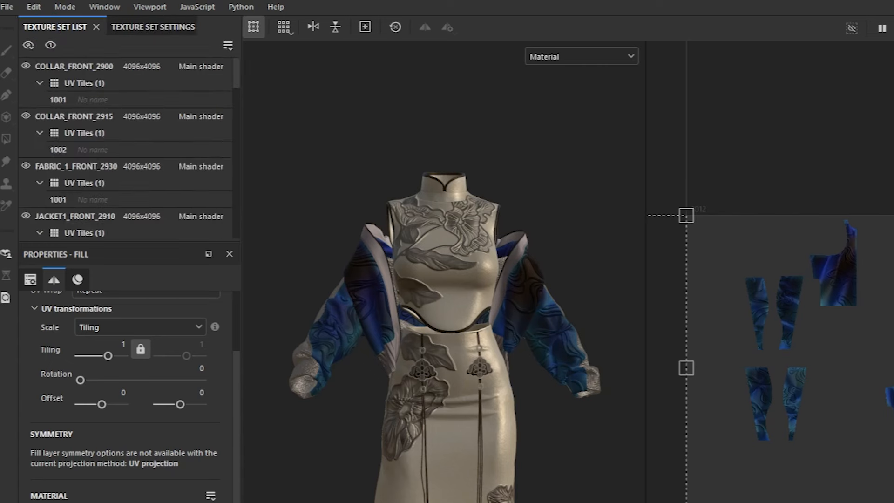
{"action": "scroll", "coordinate": [205, 77], "scroll_direction": "down", "scroll_amount": 10}
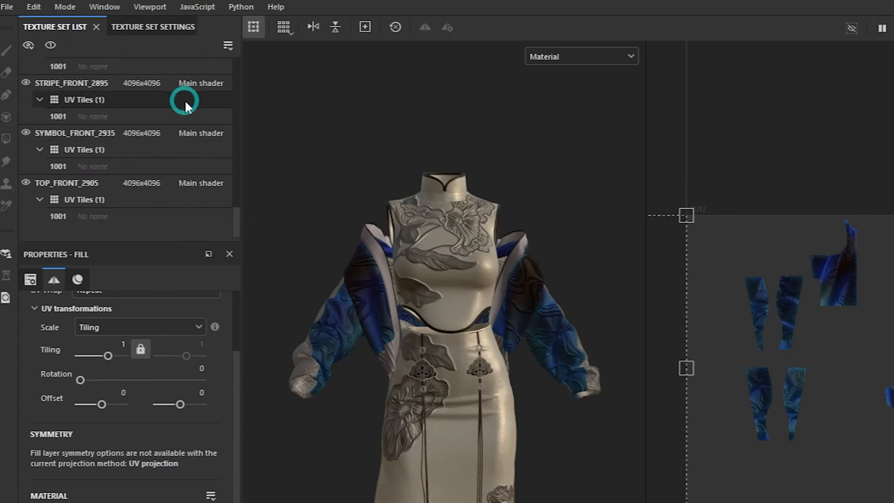
{"action": "left_click", "coordinate": [87, 183]}
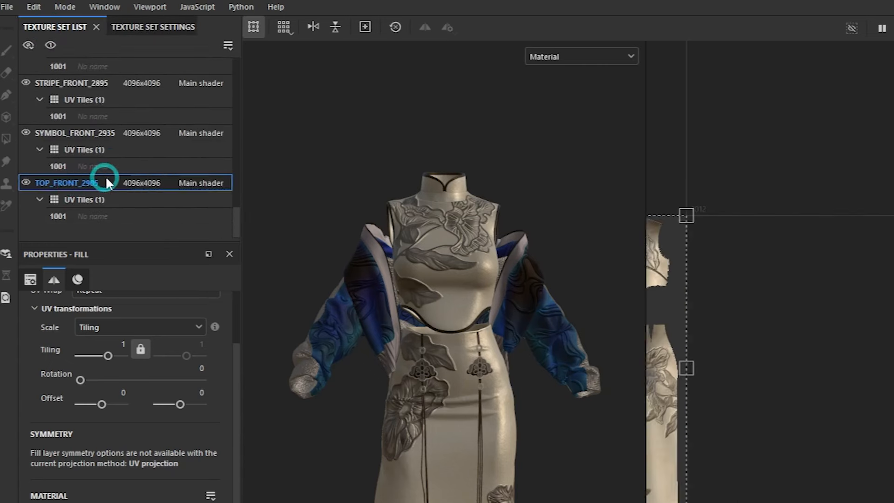
{"action": "left_click", "coordinate": [477, 395]}
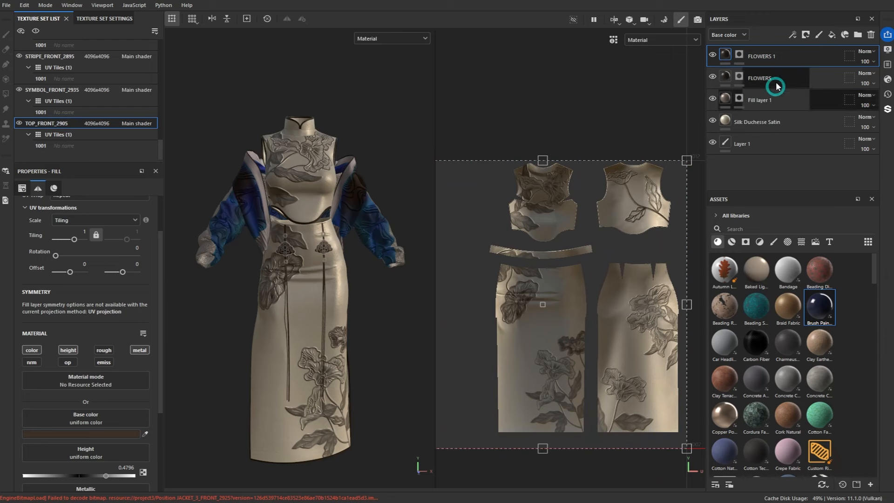
{"action": "key", "text": "ctrl+v"}
Set the Position generator's Global Balance to 0.74 in the dress's POSITION GENERATOR mask and check the gradient on the skirt.
{"action": "scroll", "coordinate": [347, 267], "scroll_direction": "down", "scroll_amount": 2}
{"action": "left_click_drag", "start_coordinate": [316, 301], "coordinate": [309, 257], "text": "alt"}
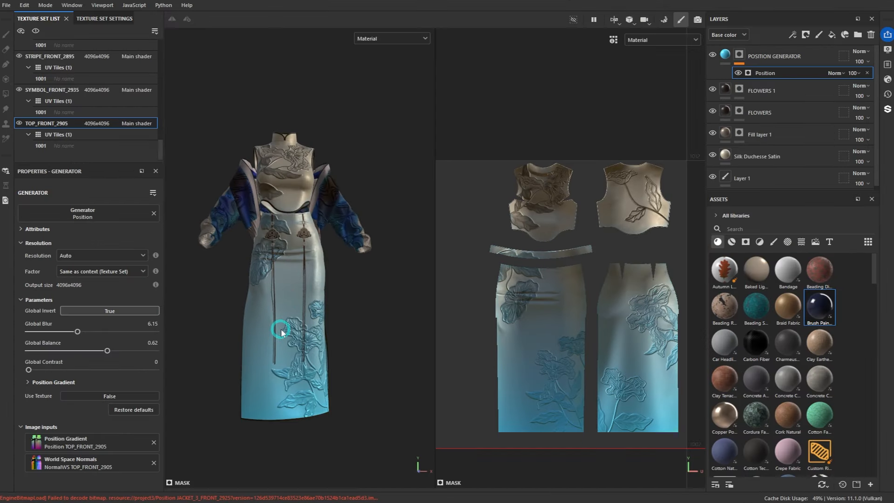
{"action": "mouse_move", "coordinate": [286, 311]}
{"action": "left_mouse_down", "text": "alt"}
{"action": "mouse_move", "coordinate": [343, 303]}
{"action": "mouse_move", "coordinate": [286, 303]}
{"action": "left_mouse_up", "text": "alt"}
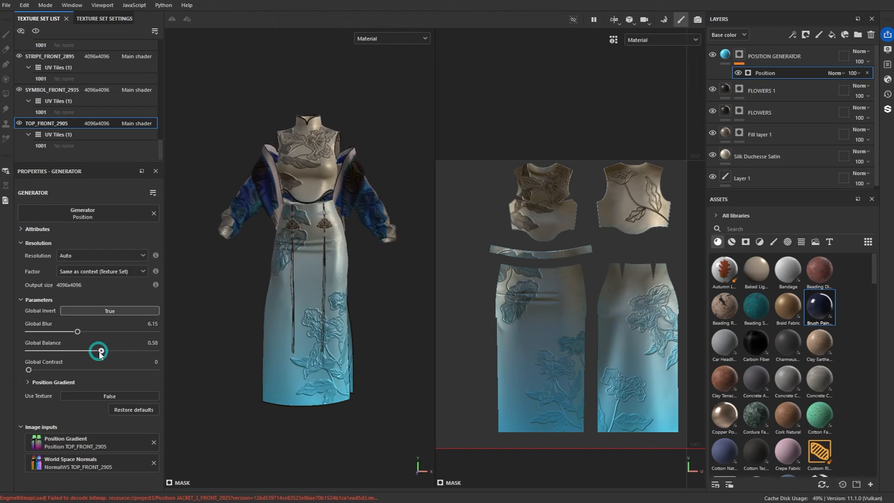
{"action": "left_click_drag", "start_coordinate": [101, 352], "coordinate": [123, 350]}
{"action": "scroll", "coordinate": [294, 278], "scroll_direction": "up", "scroll_amount": 5}
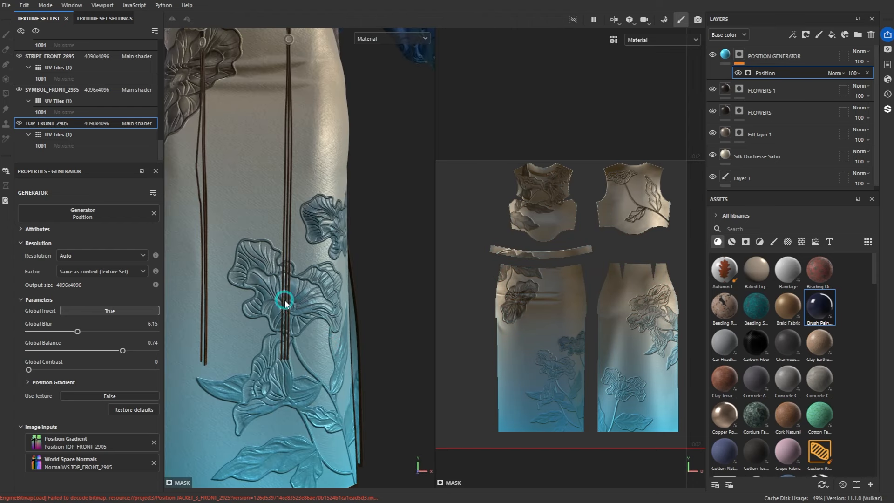
{"action": "scroll", "coordinate": [285, 304], "scroll_direction": "down", "scroll_amount": 3}
{"action": "scroll", "coordinate": [291, 304], "scroll_direction": "down", "scroll_amount": 2}
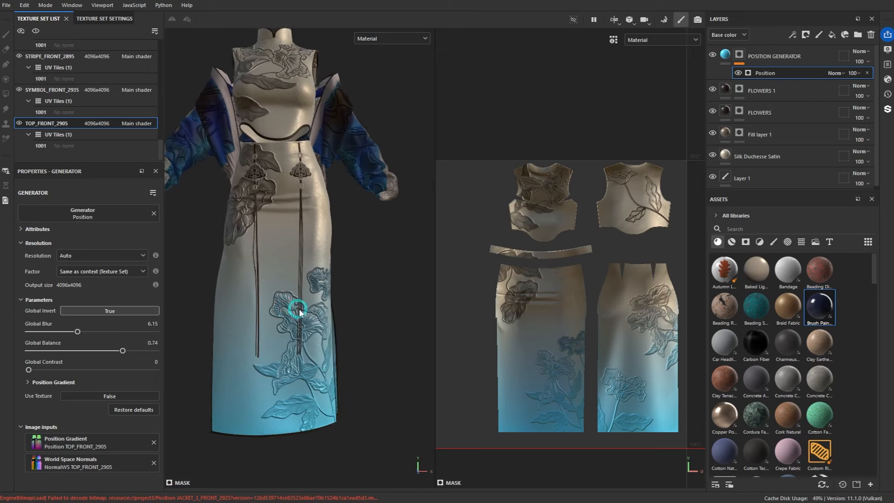
Move the POSITION GENERATOR layer below FLOWERS and above Fill layer 1, and check the flowers on the skirt.
{"action": "left_click", "coordinate": [767, 56]}
{"action": "left_click_drag", "start_coordinate": [766, 60], "coordinate": [767, 118]}
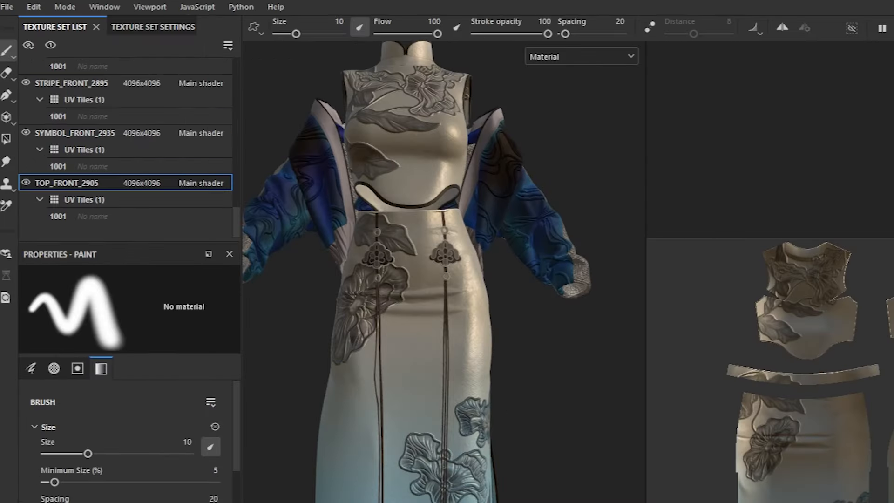
{"action": "scroll", "coordinate": [437, 485], "scroll_direction": "up", "scroll_amount": 3}
{"action": "scroll", "coordinate": [419, 312], "scroll_direction": "down", "scroll_amount": 2}
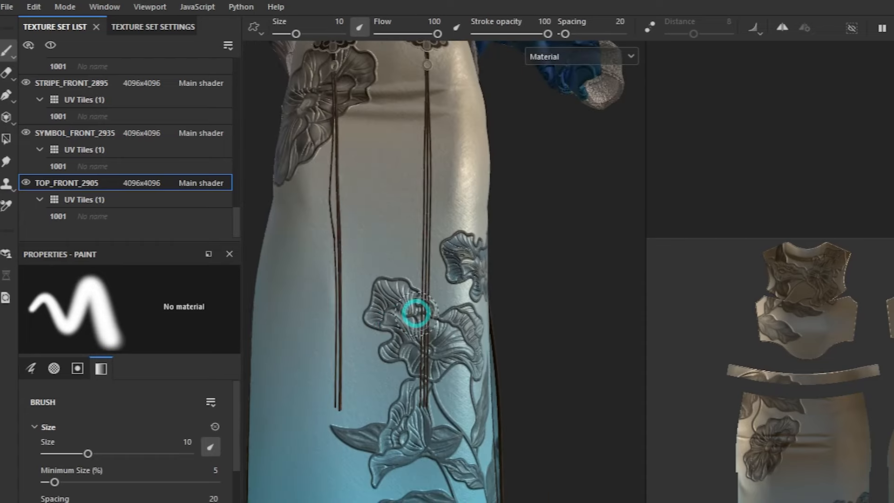
{"action": "middle_click_drag", "start_coordinate": [396, 320], "coordinate": [431, 365], "text": "alt"}
{"action": "left_click_drag", "start_coordinate": [431, 365], "coordinate": [417, 393], "text": "alt"}
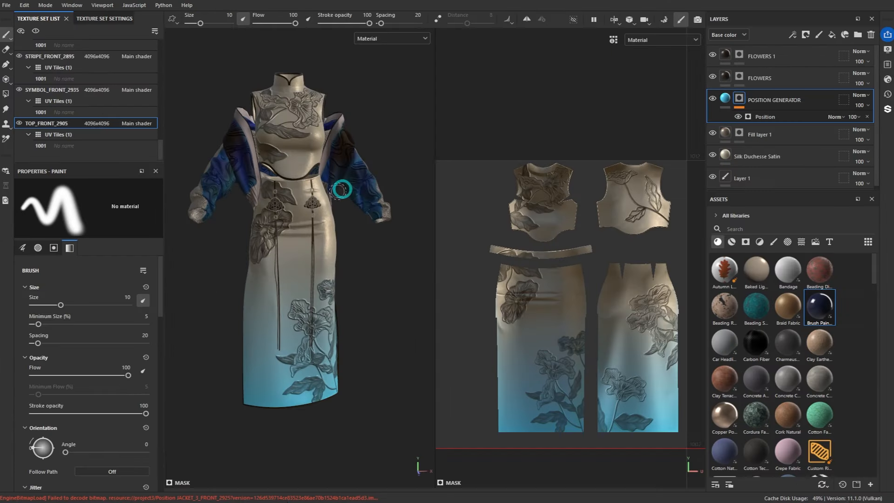
Change the dress's POSITION GENERATOR layer to a deeper blue base color and slightly lower its Position generator's Global Balance.
{"action": "left_click", "coordinate": [727, 99]}
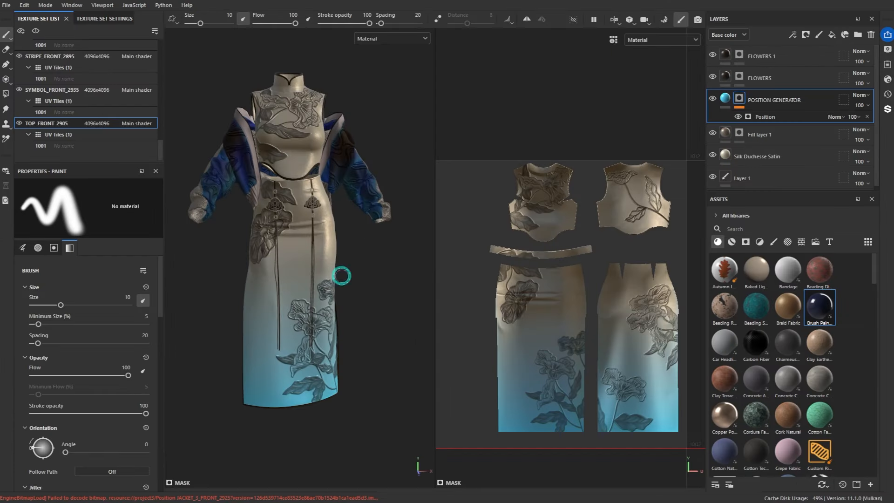
{"action": "left_click", "coordinate": [727, 100]}
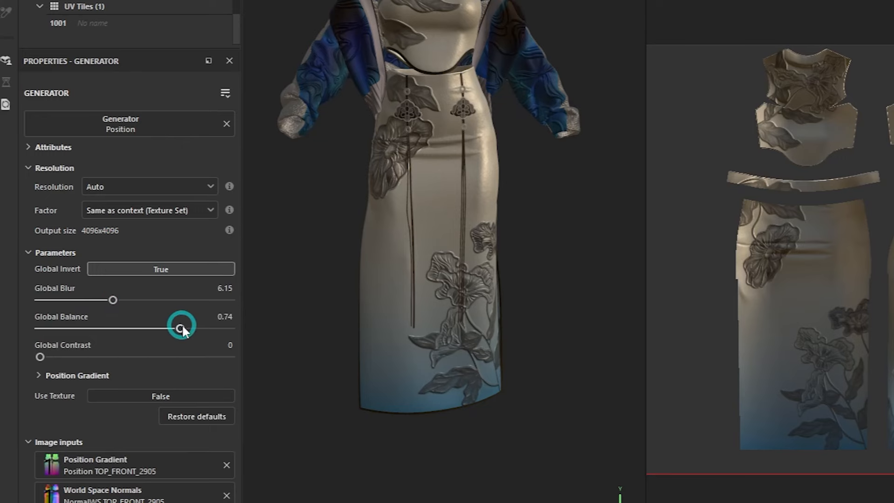
{"action": "mouse_move", "coordinate": [180, 328]}
{"action": "left_mouse_down"}
{"action": "mouse_move", "coordinate": [189, 329]}
{"action": "mouse_move", "coordinate": [175, 328]}
{"action": "left_mouse_up"}
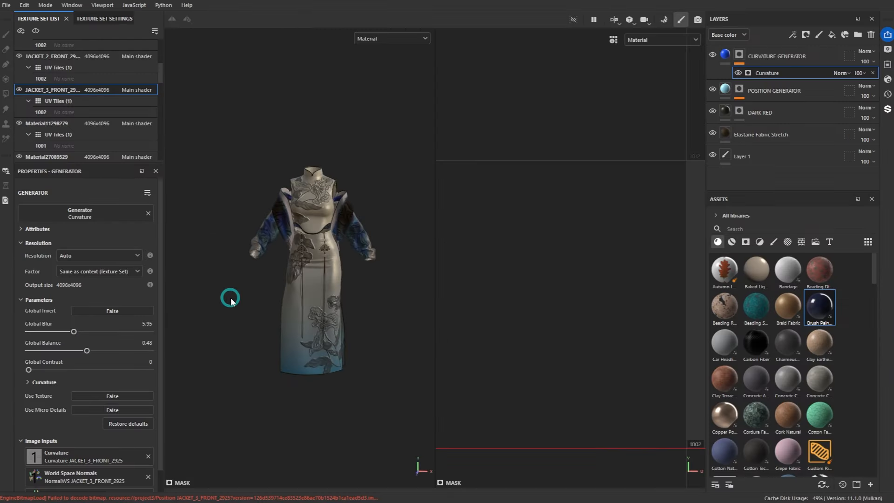
Examine the blue gradient on the dress together with the jacket from the front.
{"action": "scroll", "coordinate": [293, 310], "scroll_direction": "up", "scroll_amount": 5}
{"action": "left_click_drag", "start_coordinate": [273, 291], "coordinate": [299, 279], "text": "alt"}
{"action": "middle_click_drag", "start_coordinate": [299, 279], "coordinate": [319, 277], "text": "alt"}
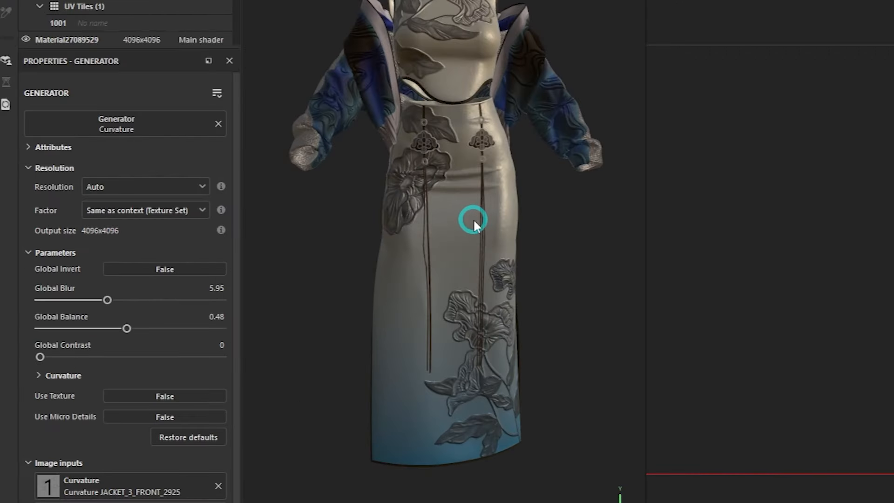